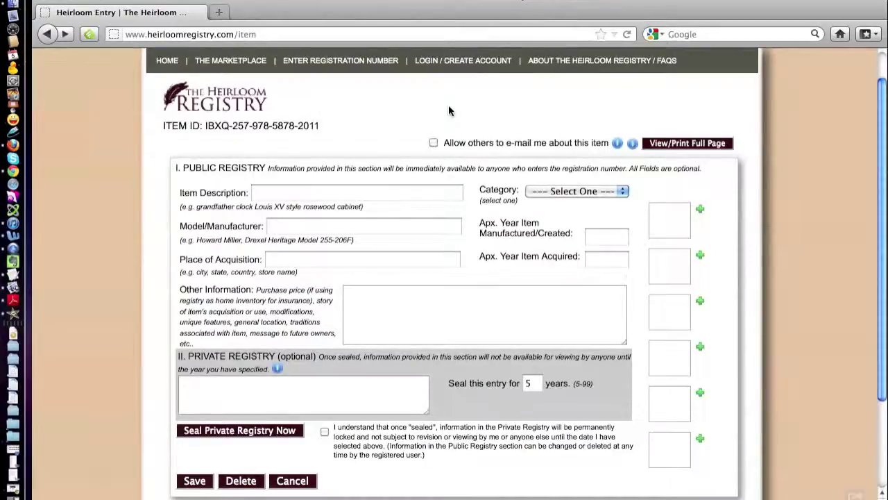
# Enter "Fountain Lamp" as the item description and set the category to Lamps
pyautogui.click(285, 192)
pyautogui.write('Fountain Lamp')
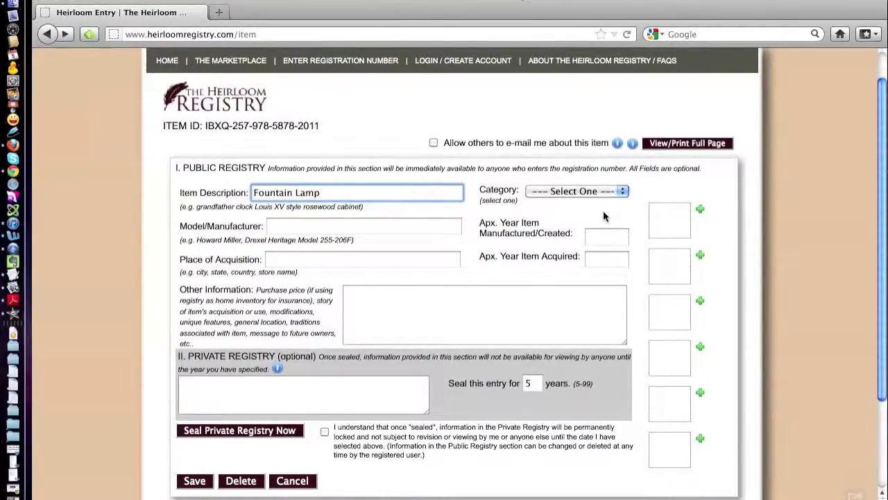
pyautogui.click(619, 191)
pyautogui.moveTo(650, 358); pyautogui.dragTo(648, 302)
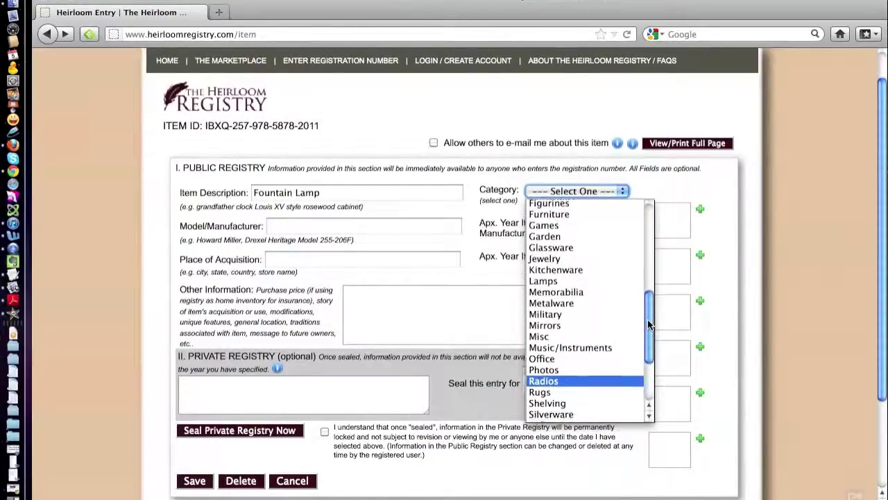
pyautogui.click(568, 281)
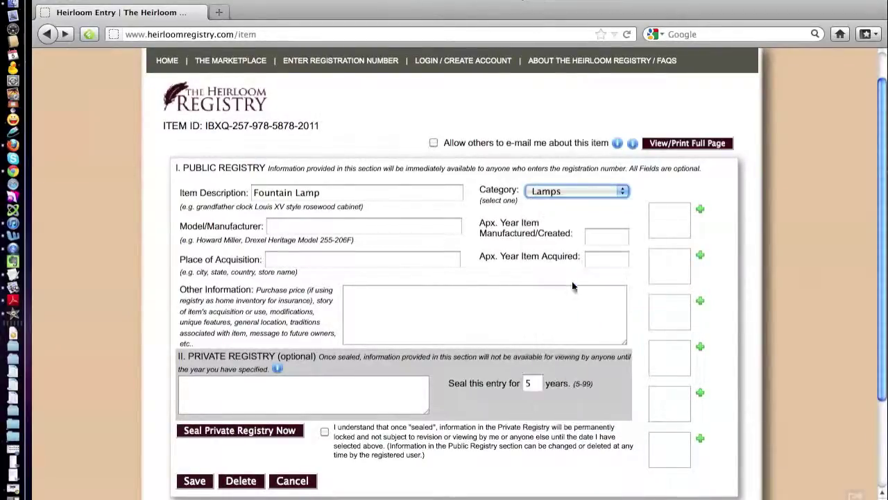
# Enter "Unsure" as the model/manufacturer and "Taipei, Taiwan" as the place of acquisition, leaving the manufactured year empty
pyautogui.click(291, 229)
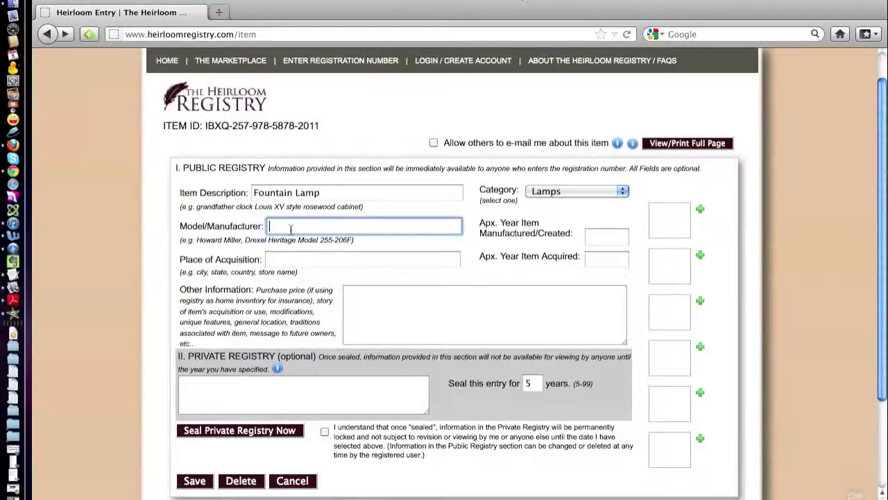
pyautogui.write('Unsure')
pyautogui.click(601, 237)
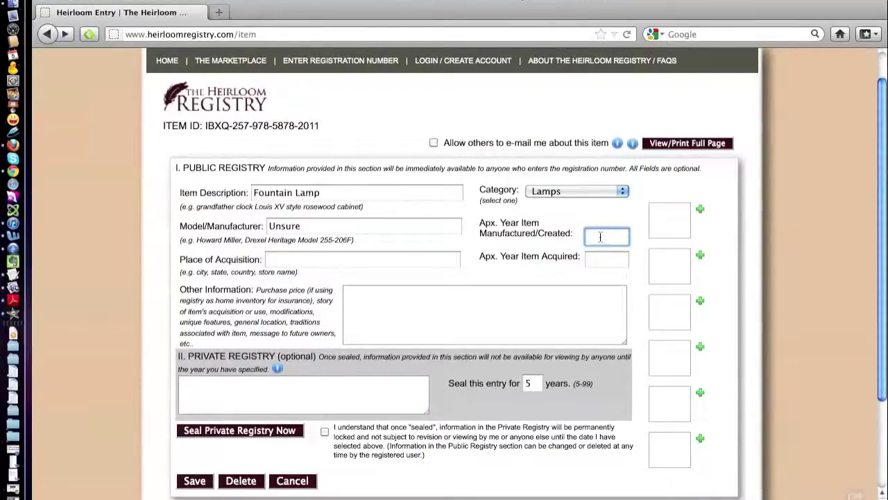
pyautogui.click(299, 259)
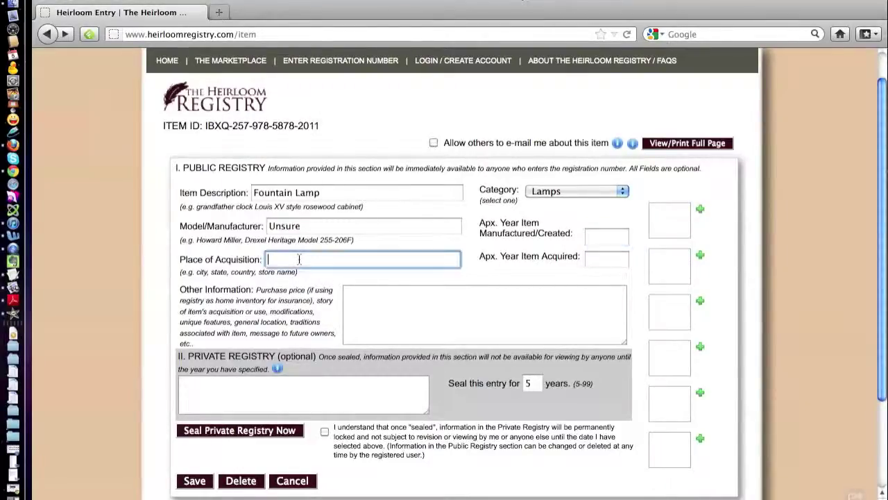
pyautogui.write('Taipei, Taiwan')
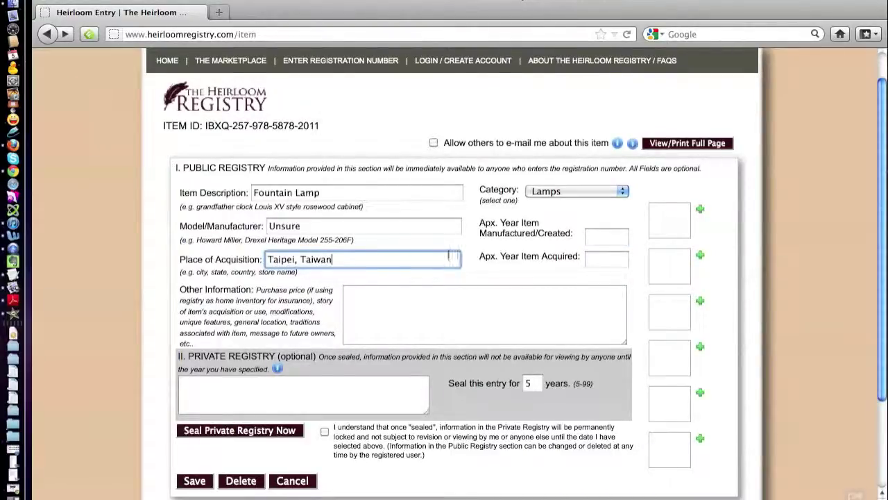
# Set the acquisition year to 2005 and add the other information "My parent's purchased for me at a flower market in Taipei."
pyautogui.click(604, 256)
pyautogui.write('2005')
pyautogui.click(407, 309)
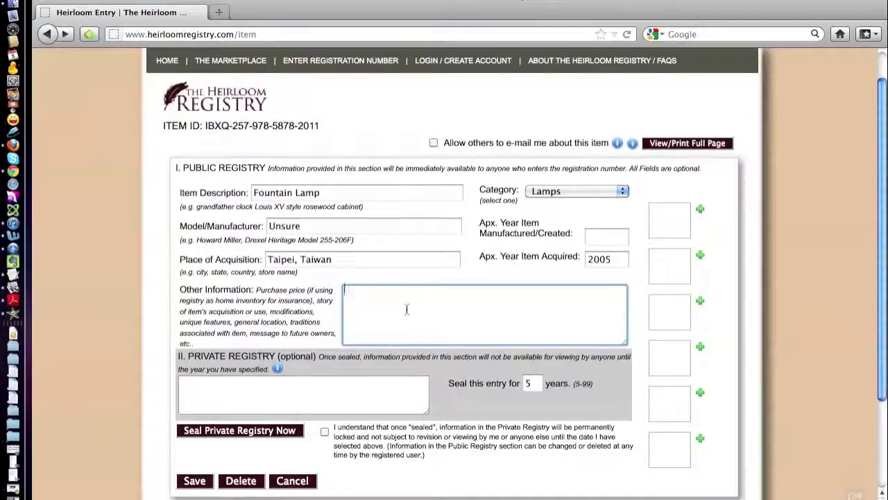
pyautogui.write("My parent's purchased for me at a flower market in Taipei.")
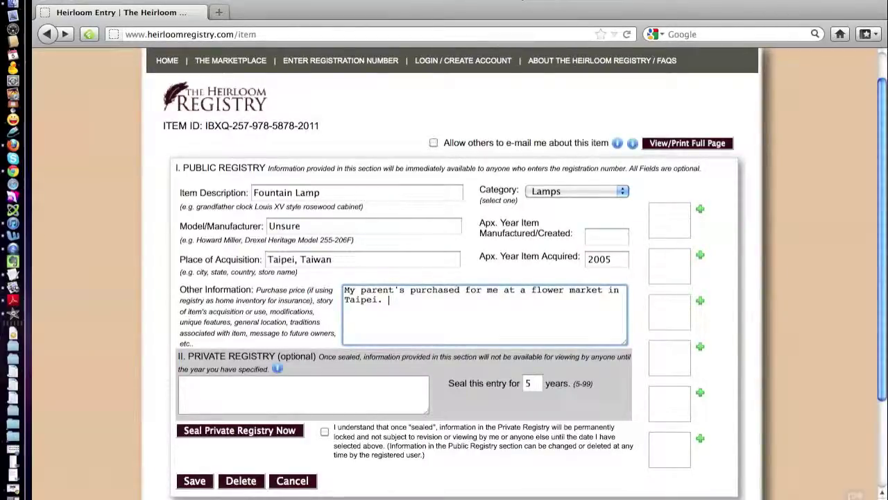
# Upload IMG_0748.jpg from the Taiwan Lamp folder as the first image with the caption "The Lamp", and check it at full size
pyautogui.scroll(2, 427, 333)
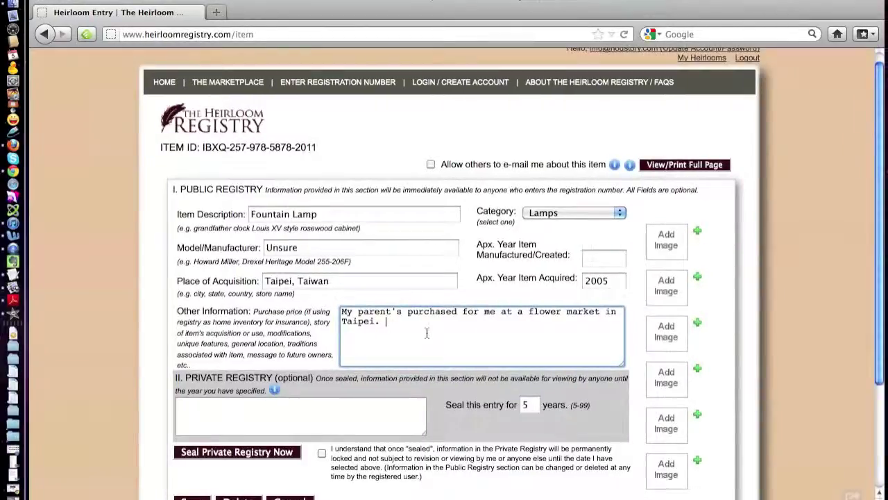
pyautogui.click(698, 233)
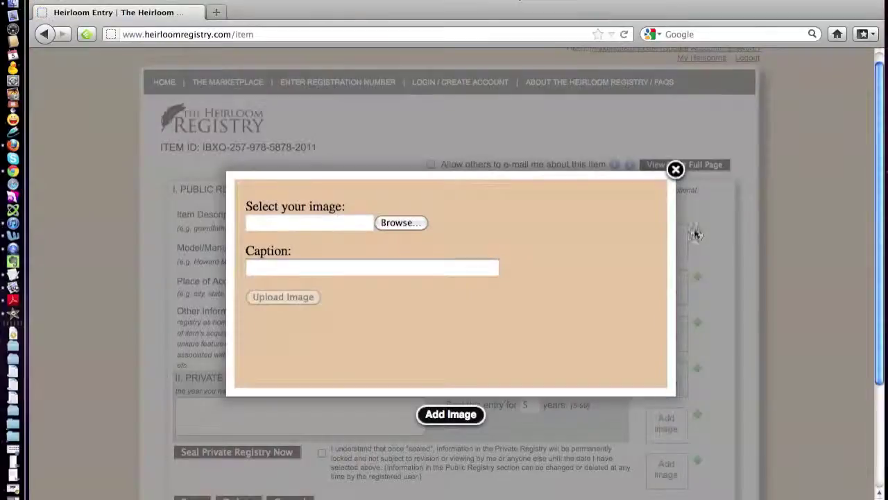
pyautogui.click(399, 223)
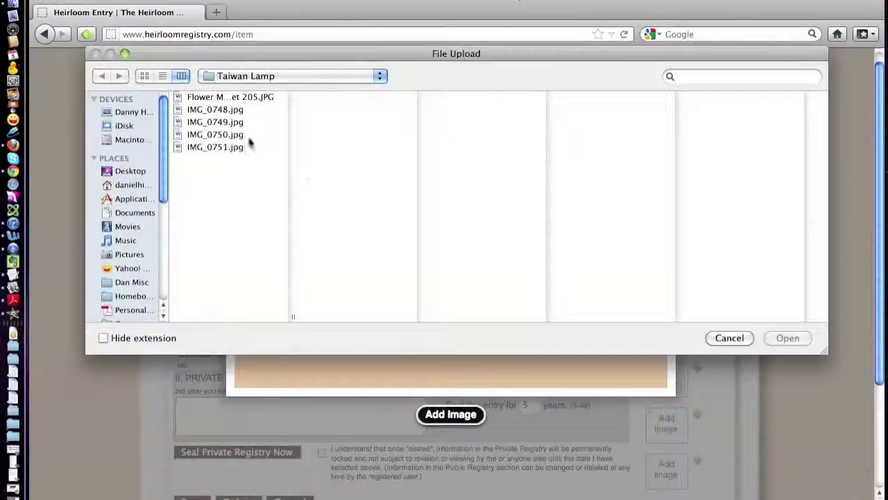
pyautogui.click(231, 109)
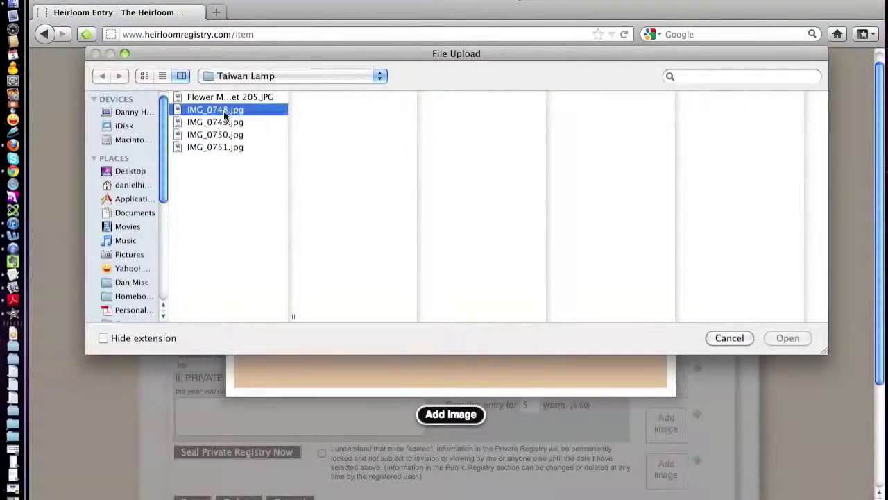
pyautogui.click(786, 338)
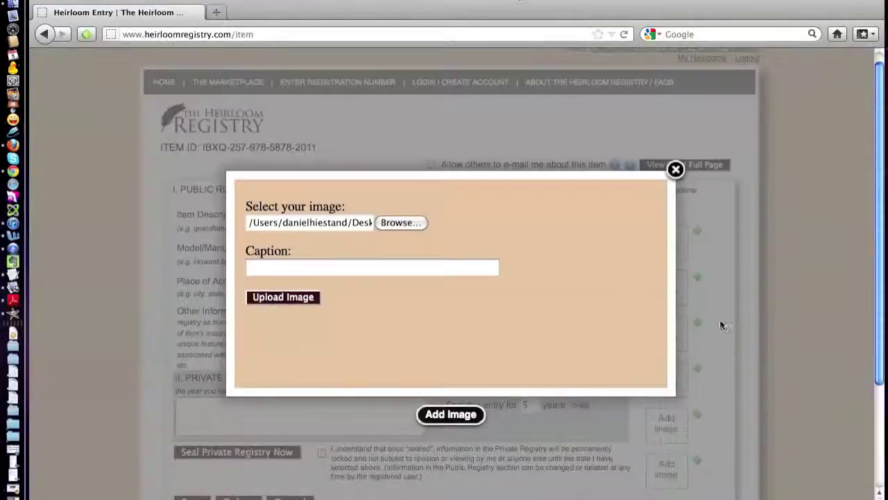
pyautogui.click(296, 271)
pyautogui.write('The Lamp')
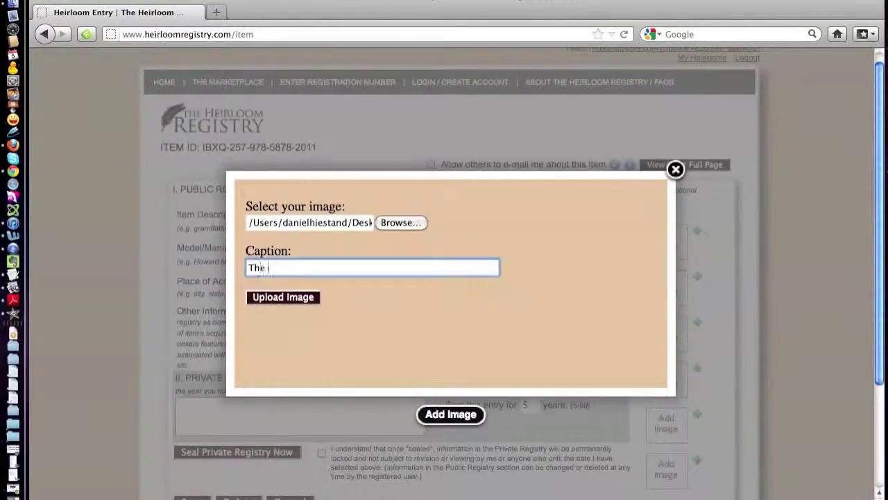
pyautogui.click(267, 300)
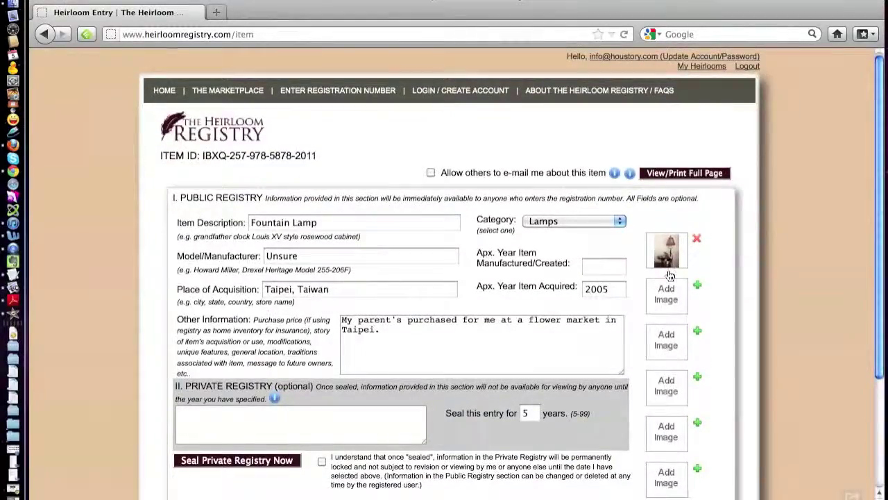
pyautogui.click(670, 258)
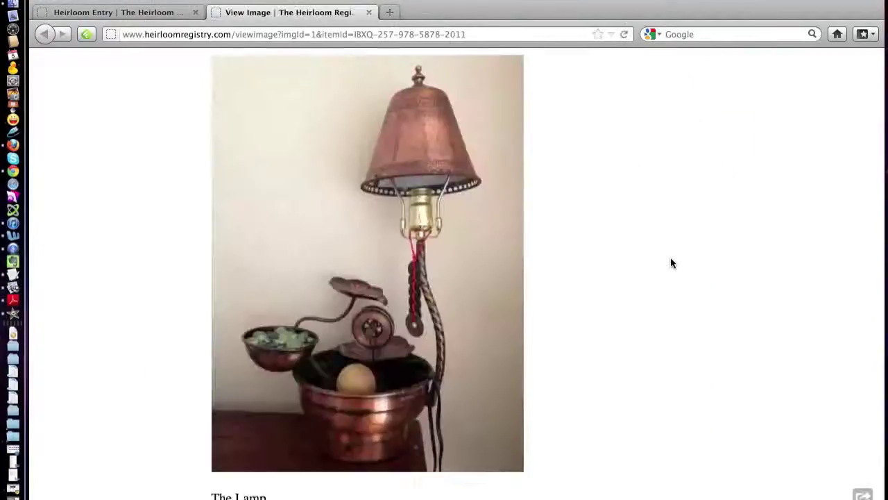
pyautogui.click(369, 14)
# Upload the flower market JPG from the Taiwan Lamp folder as the second image, captioned with the people in the photo
pyautogui.click(697, 286)
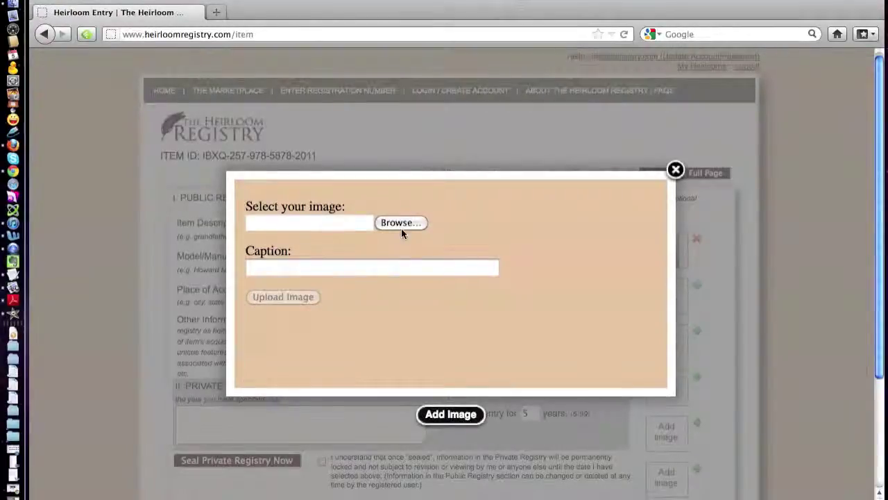
pyautogui.click(401, 223)
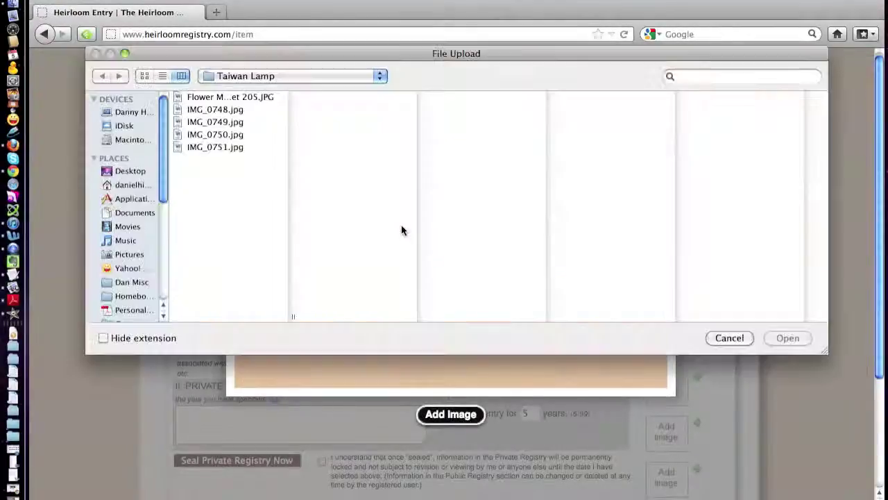
pyautogui.click(241, 99)
pyautogui.click(787, 338)
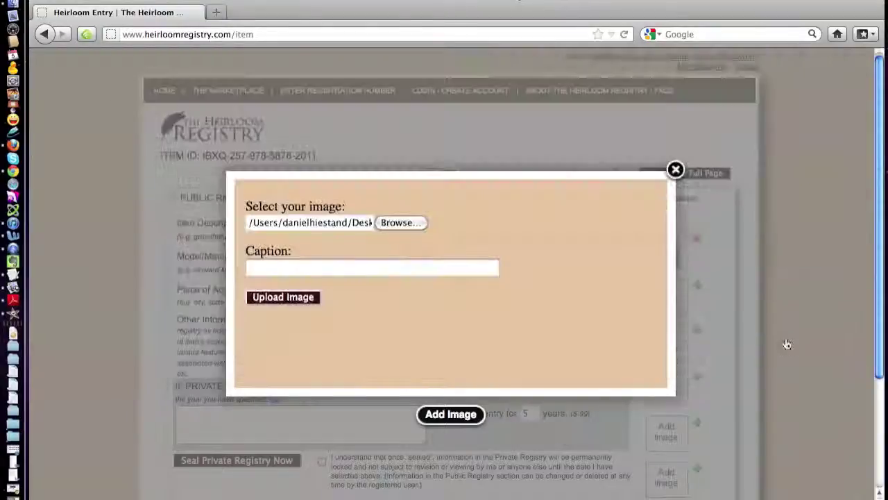
pyautogui.click(372, 268)
pyautogui.write('T')
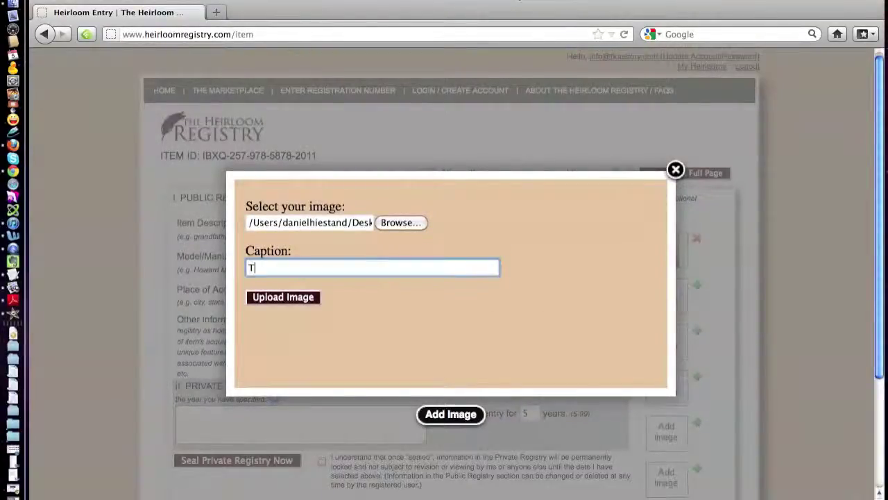
pyautogui.press('BackSpace')
pyautogui.write('Mom')
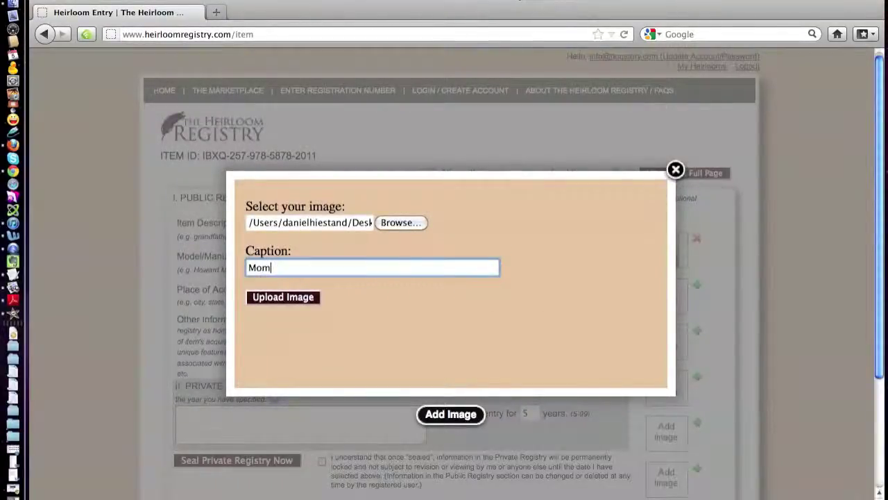
pyautogui.write(', Dan, ')
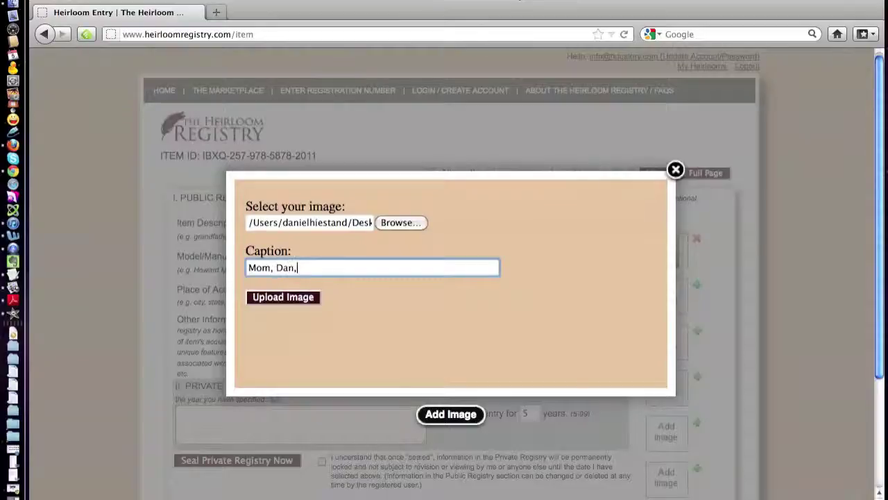
pyautogui.write('Dad')
pyautogui.click(303, 297)
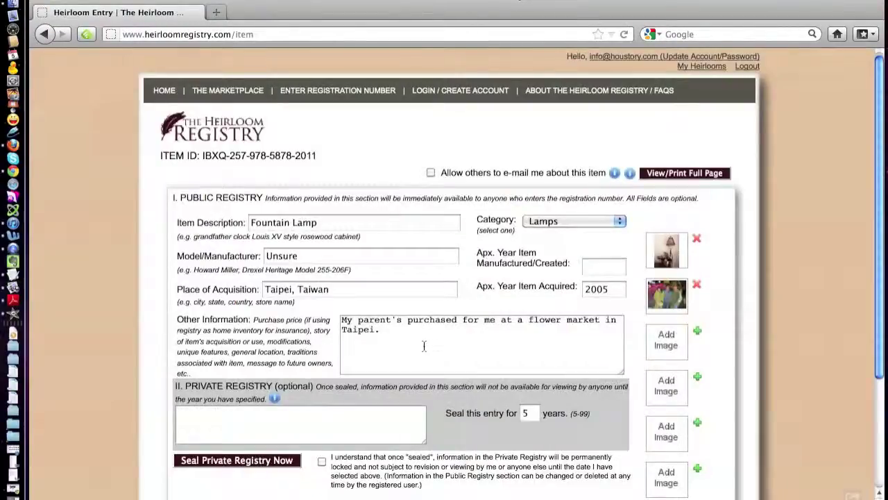
# View the second uploaded image and its caption at full size, and return to the lower part of the item form
pyautogui.click(679, 304)
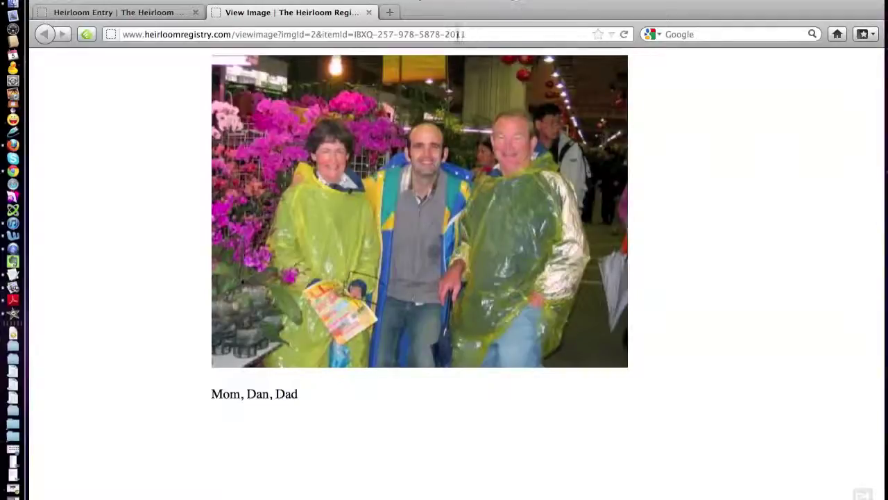
pyautogui.click(368, 13)
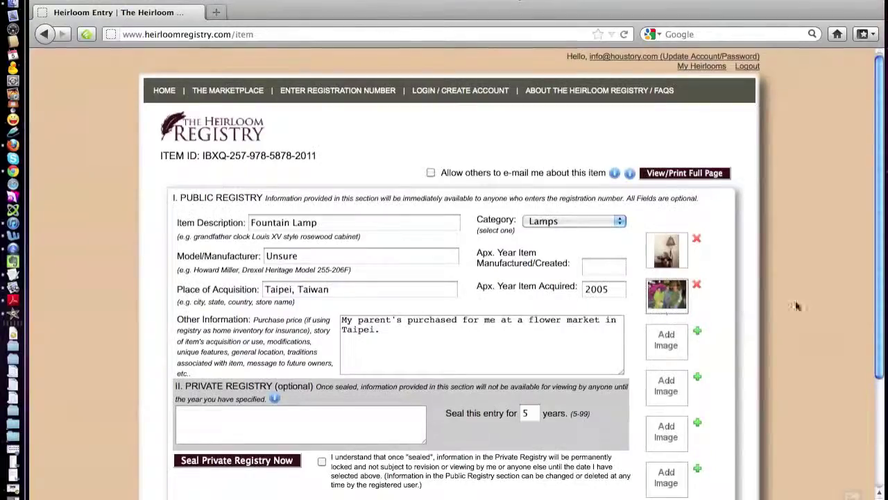
pyautogui.moveTo(879, 298); pyautogui.dragTo(879, 347)
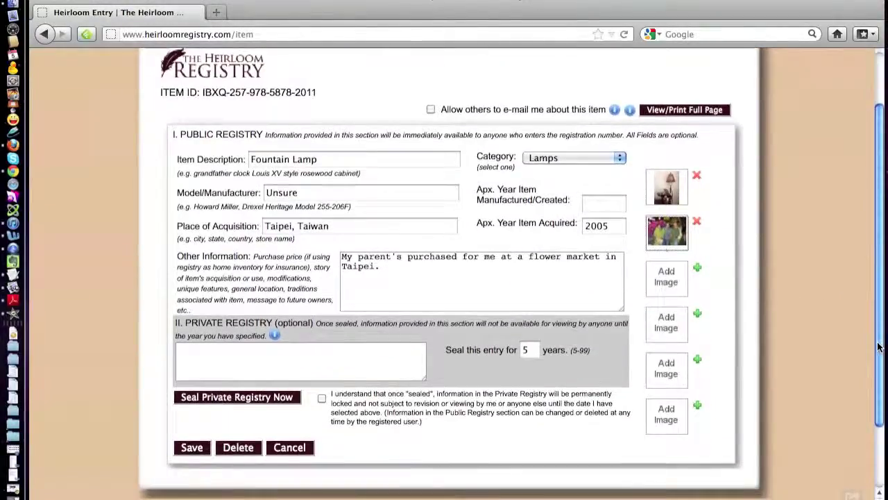